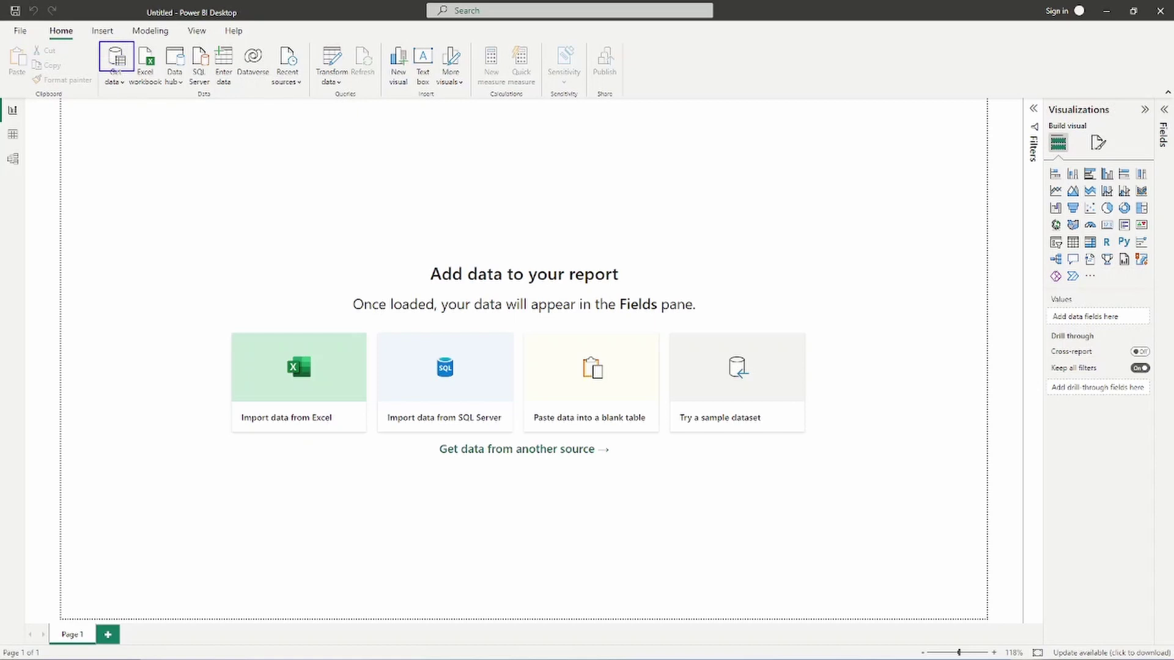
Open the full list of available data source connectors
drag(99, 76, 89, 111)
key(Escape)
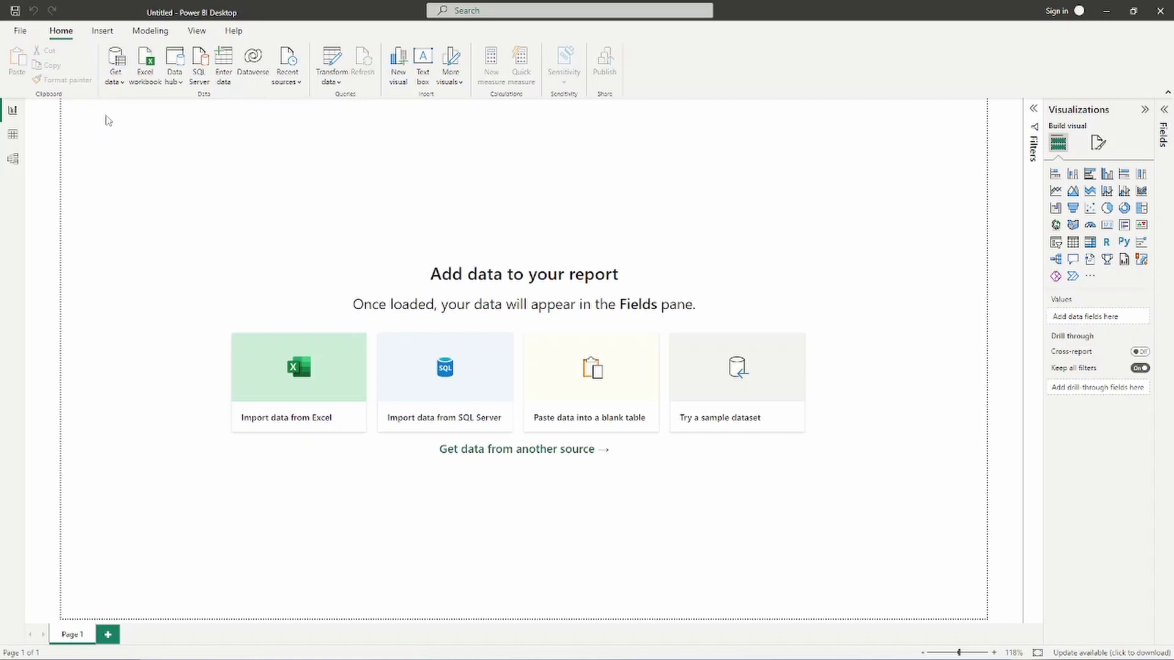
click(122, 85)
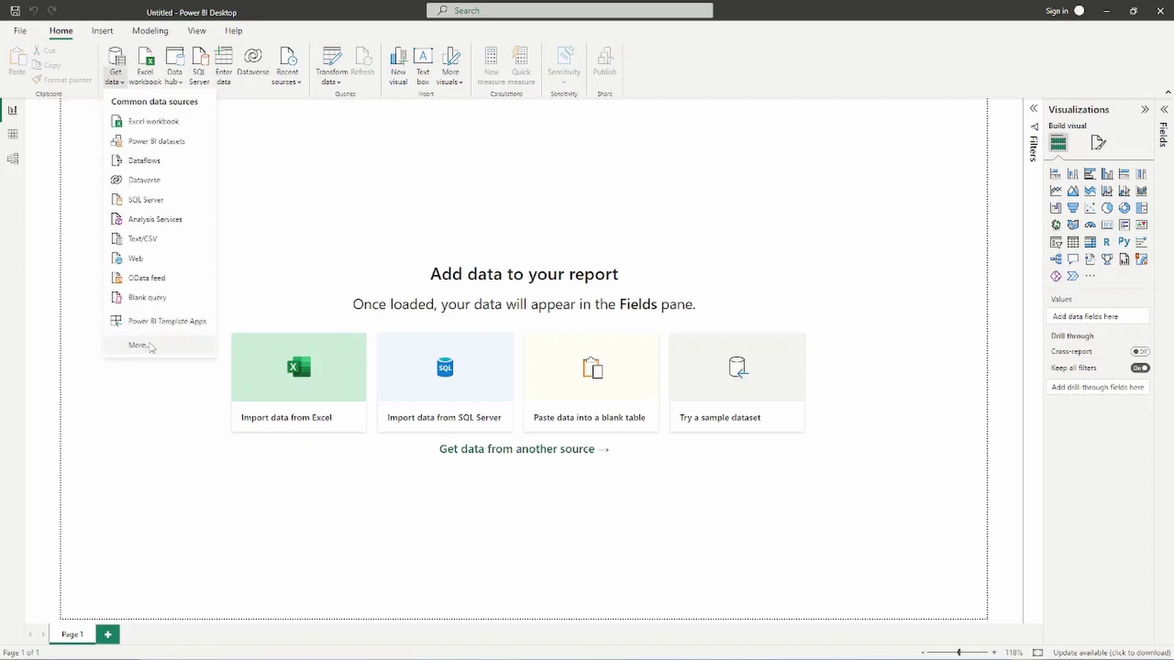
key(ctrl+2)
drag(104, 333, 197, 360)
key(Escape)
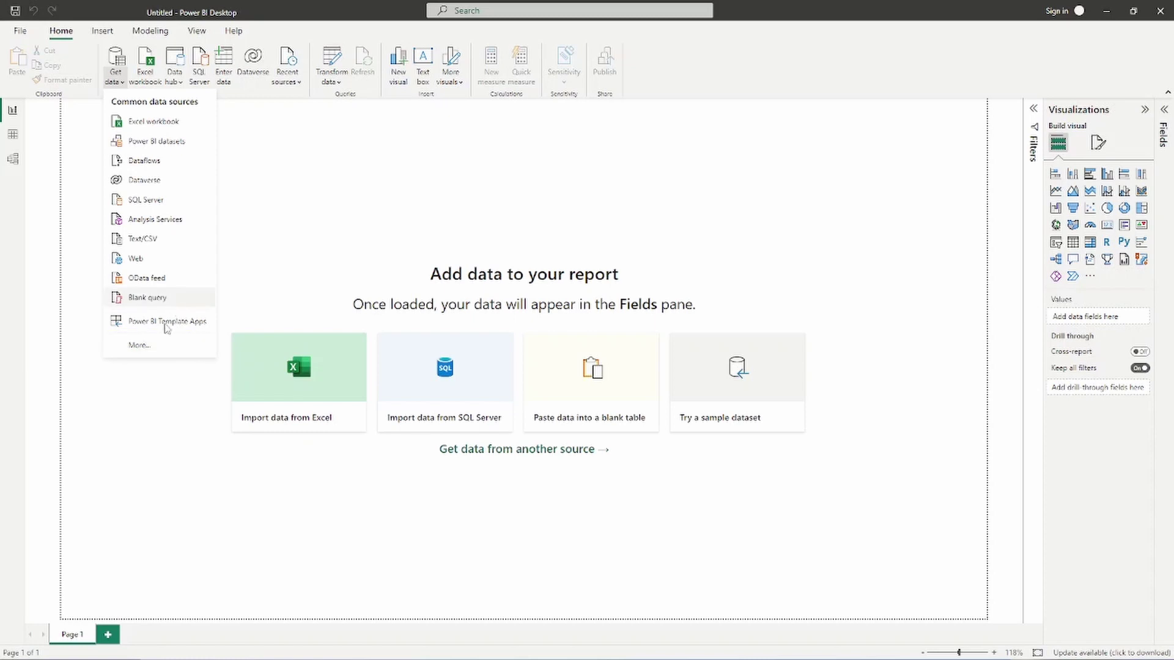
click(163, 345)
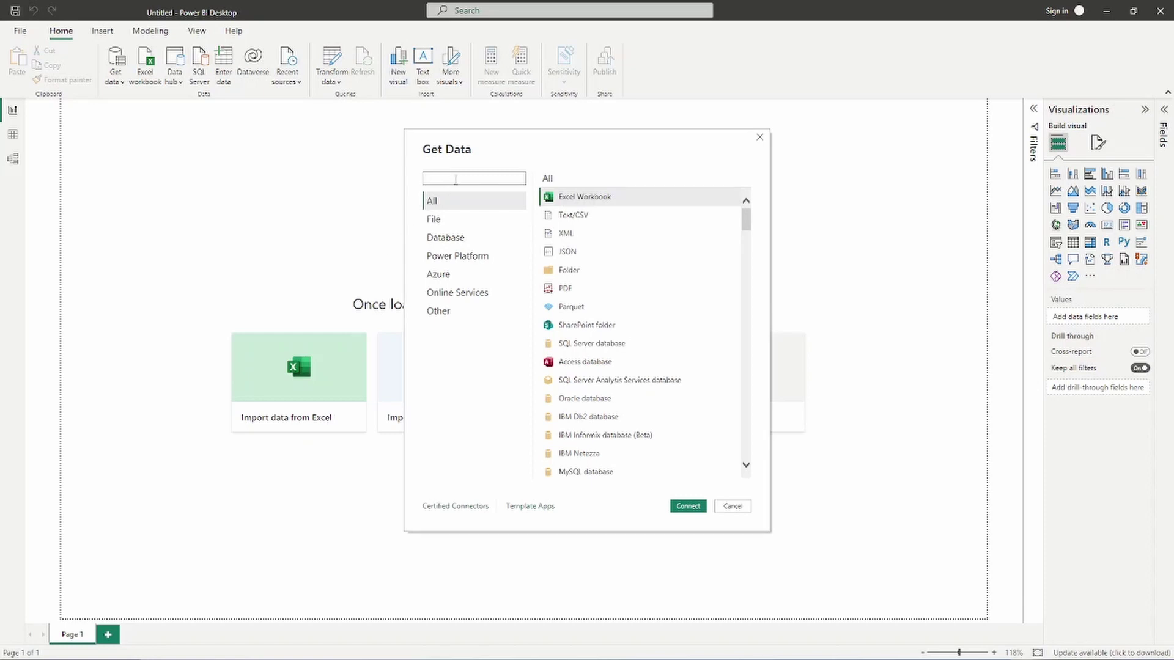
Search the connectors for "shar" and start a SharePoint folder connection
text(shar)
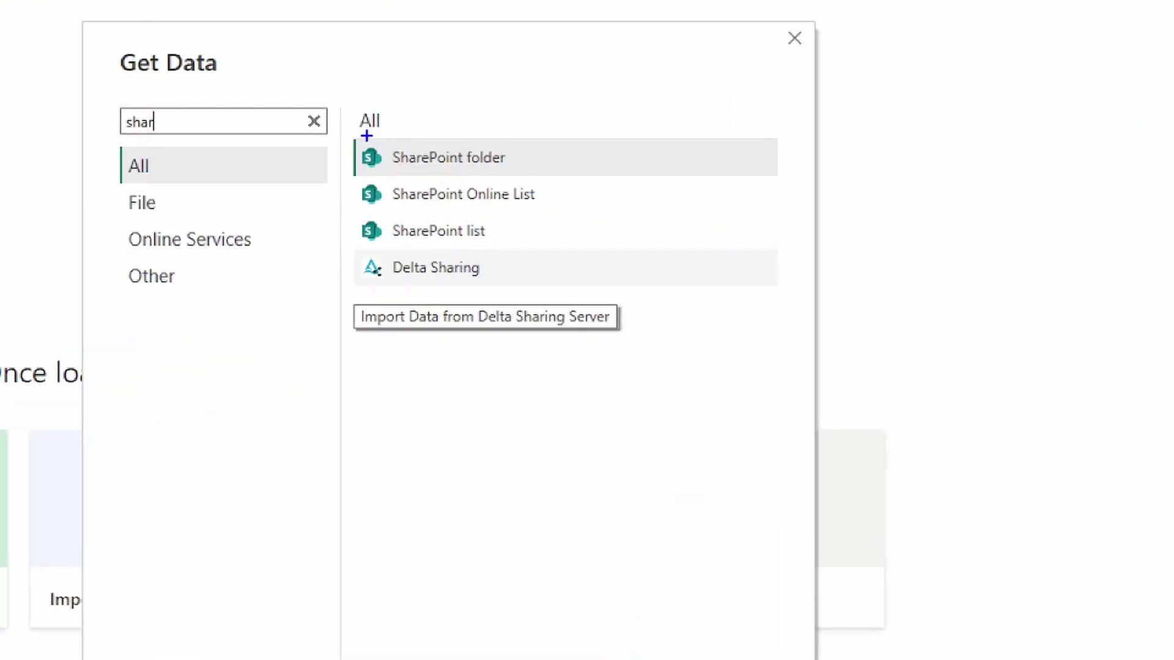
mouse_move(355, 136)
mouse_down()
mouse_move(475, 212)
mouse_move(558, 213)
mouse_move(675, 186)
mouse_up()
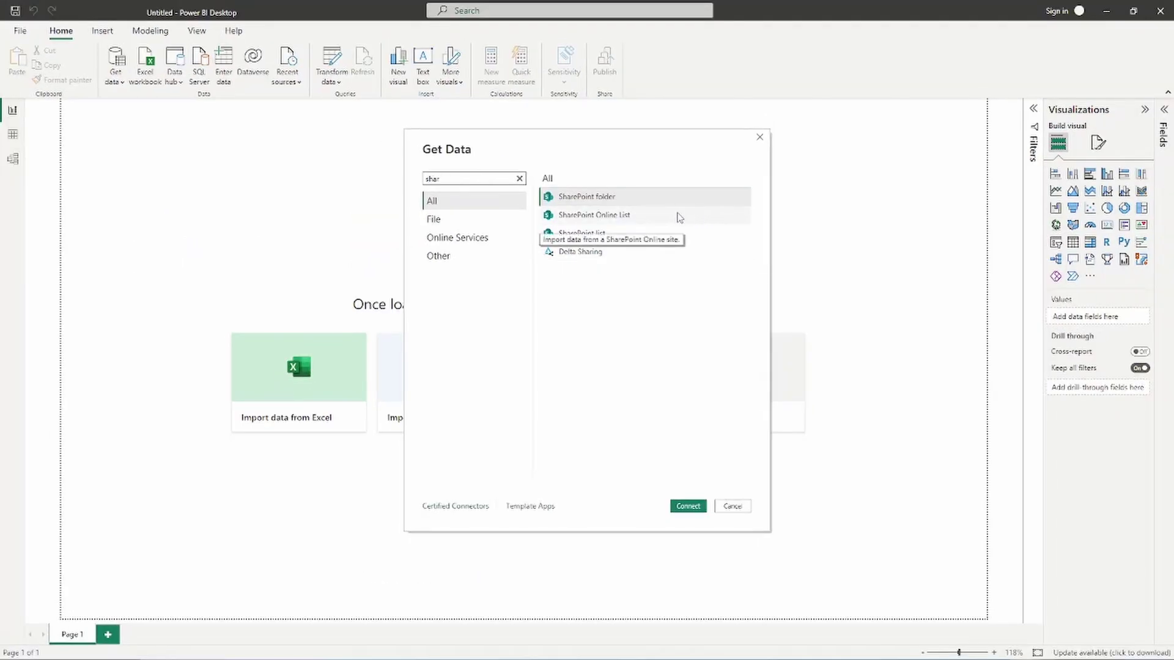
click(636, 205)
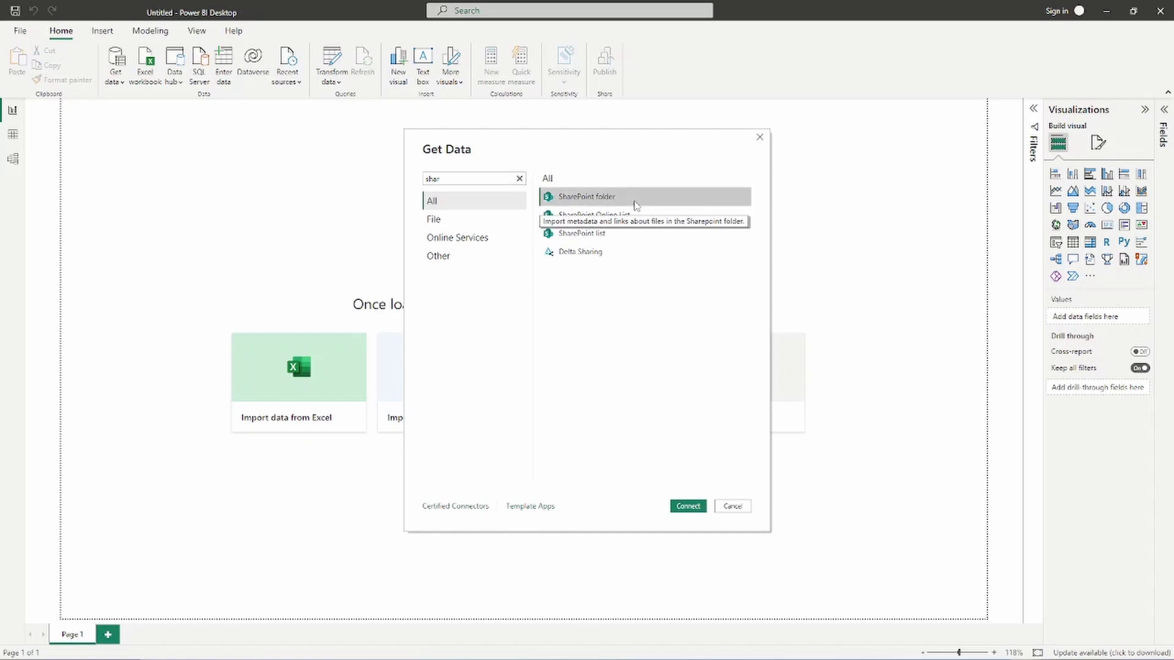
click(684, 506)
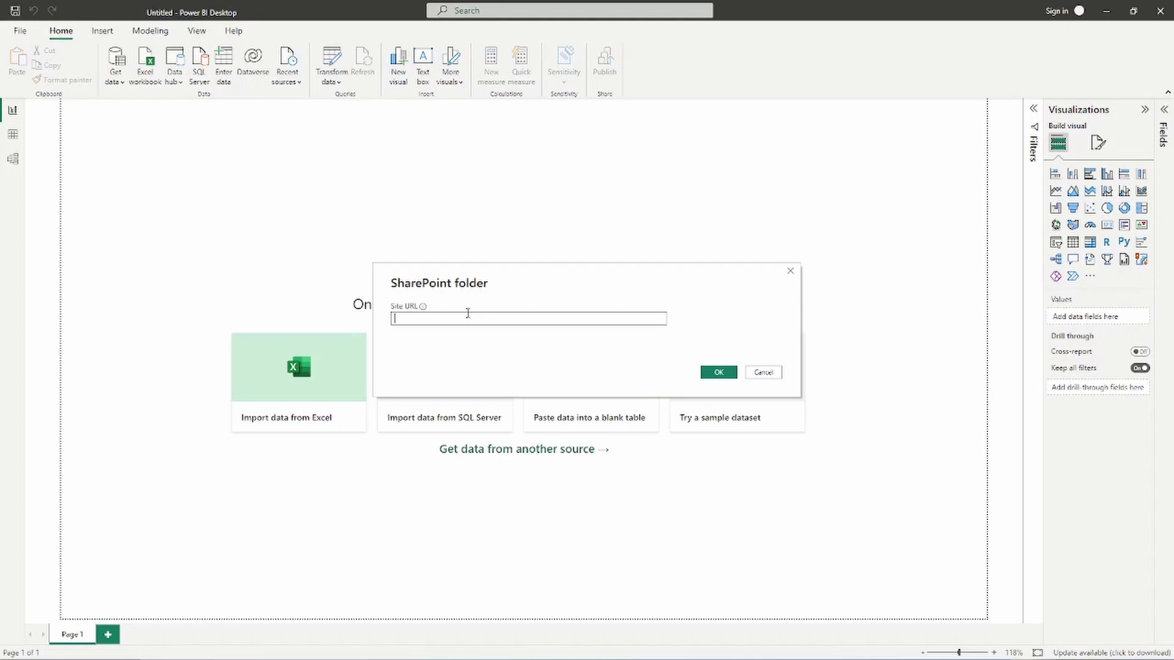
Check the Site URL hint for the SharePoint folder connection and cancel the connection
mouse_move(425, 310)
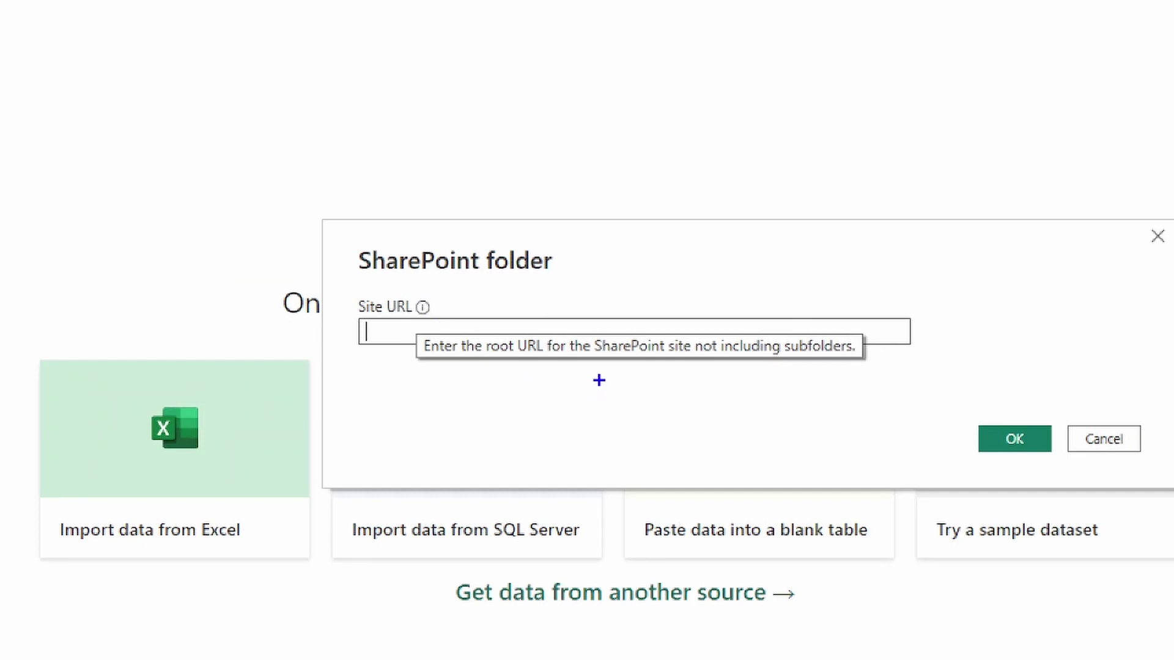
drag(599, 380, 595, 437)
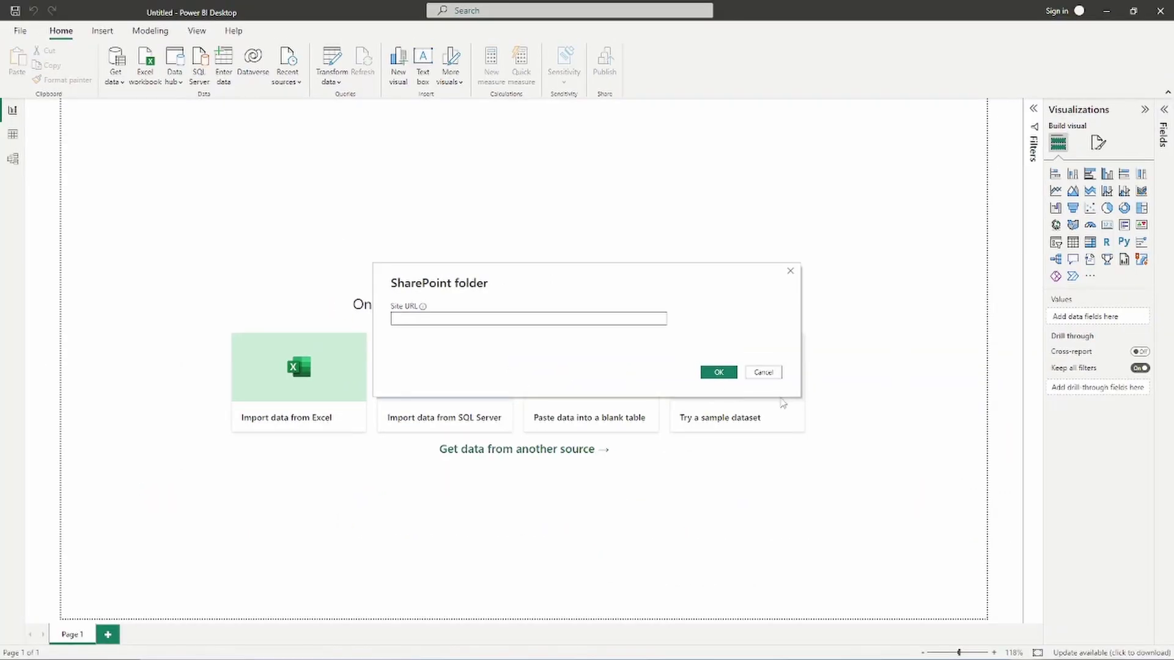
click(1104, 439)
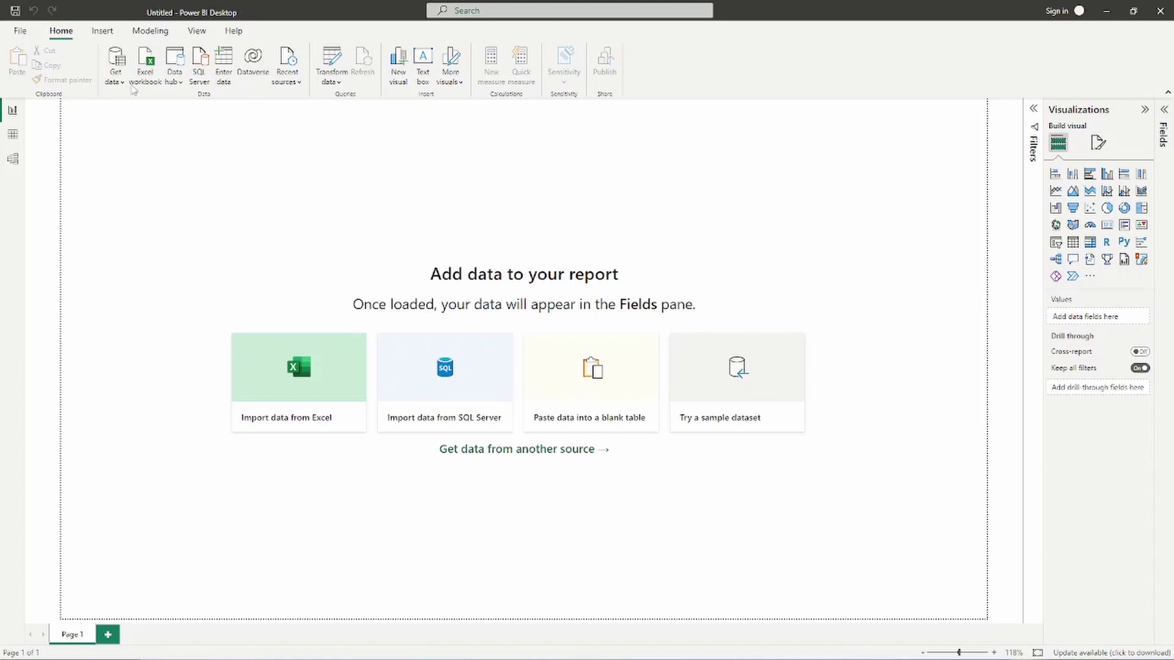
Search the data source connectors for "share" and start a SharePoint Online List connection
click(120, 61)
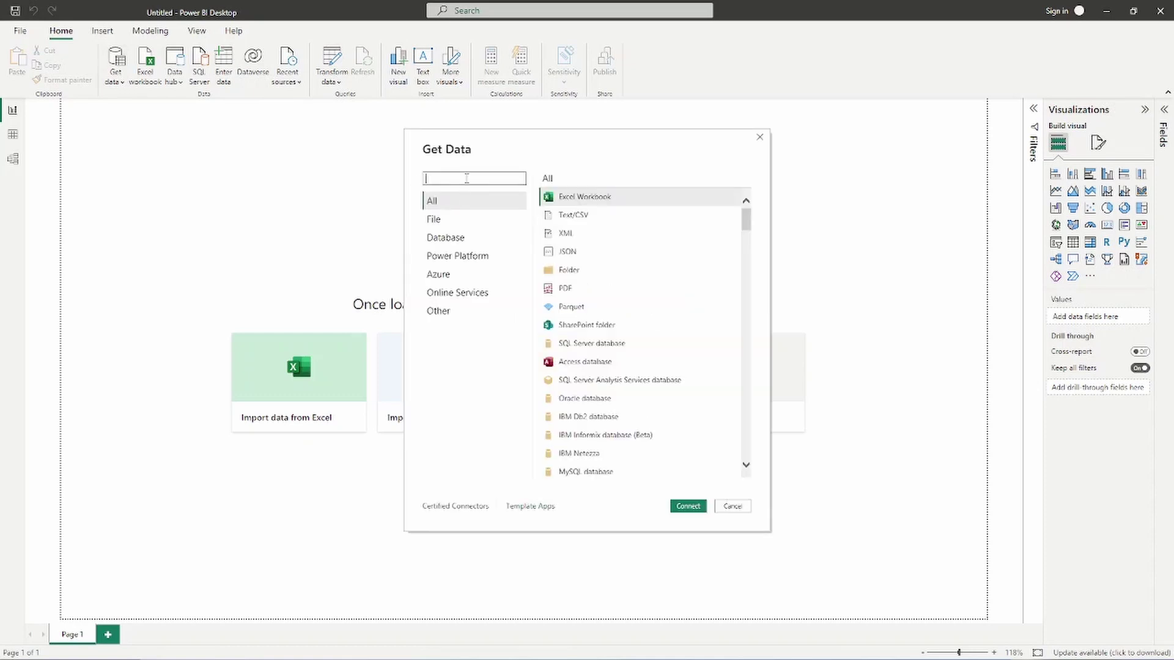
text(share)
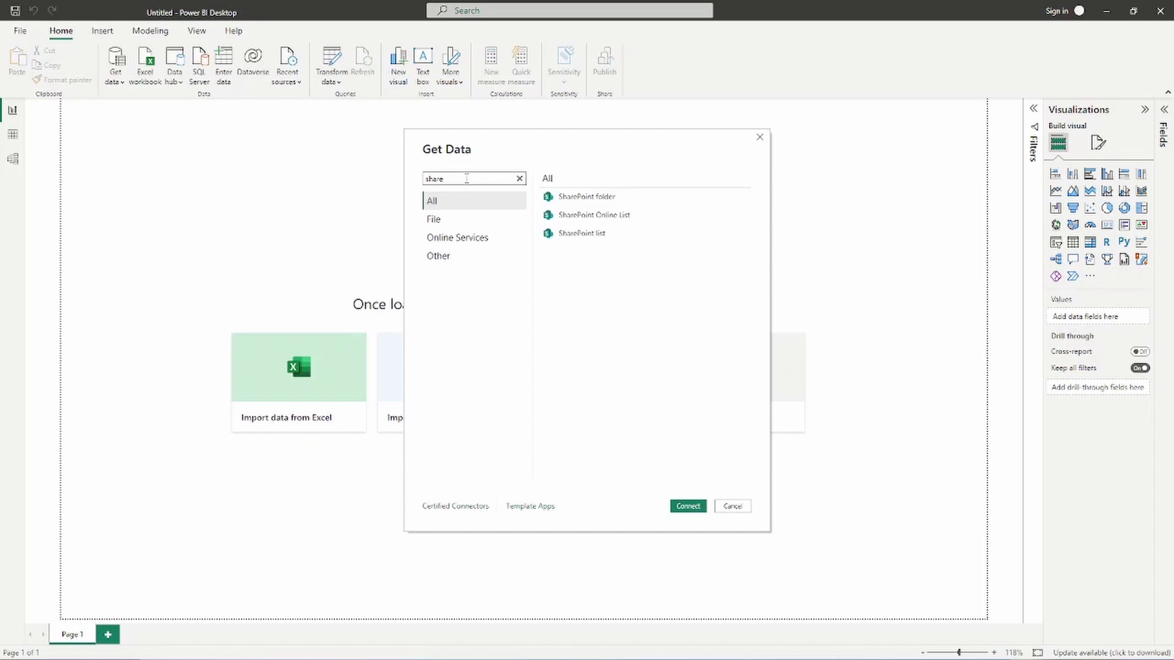
click(619, 217)
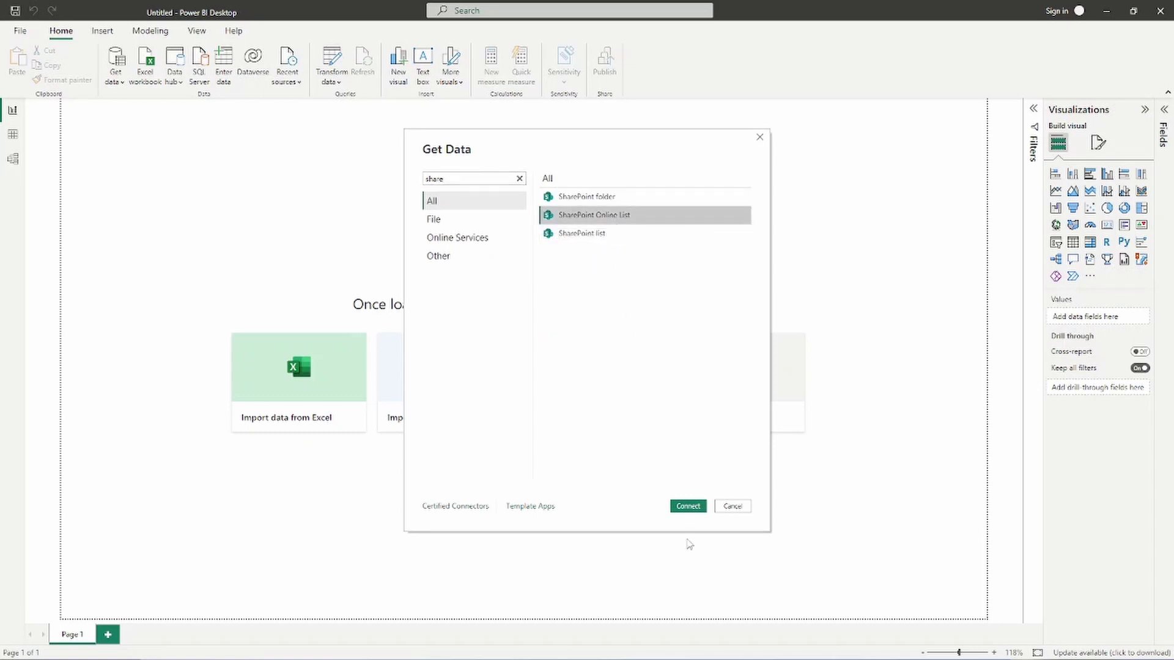
click(693, 509)
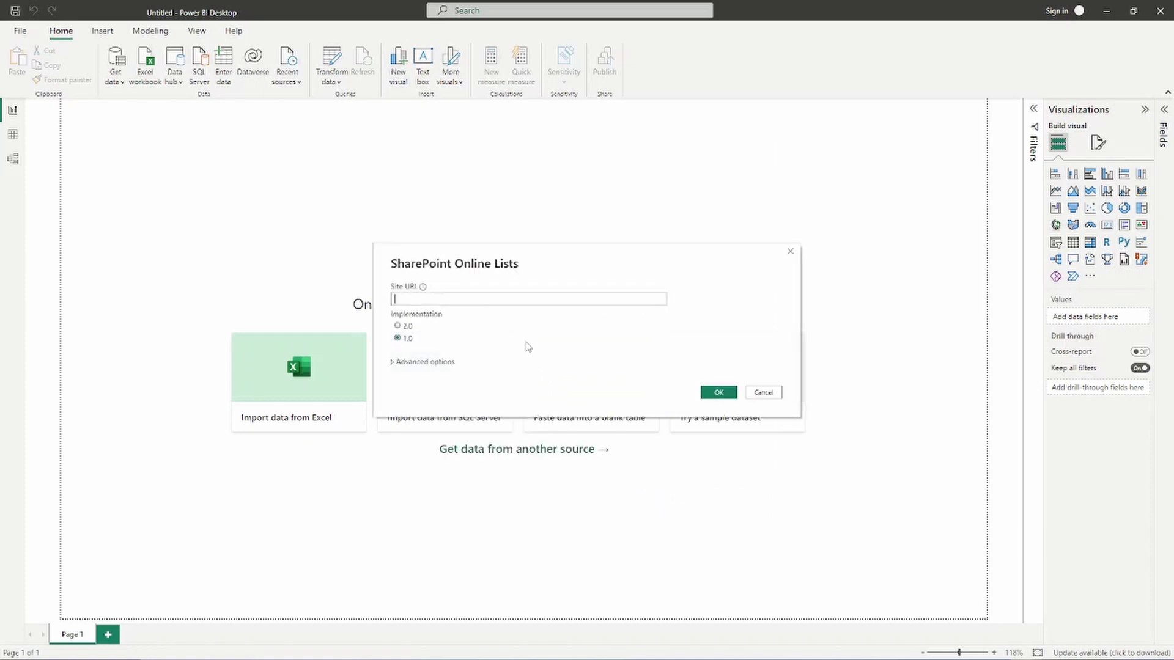
Examine the Site URL requirement for the SharePoint Online Lists and SharePoint folder connections
mouse_move(424, 291)
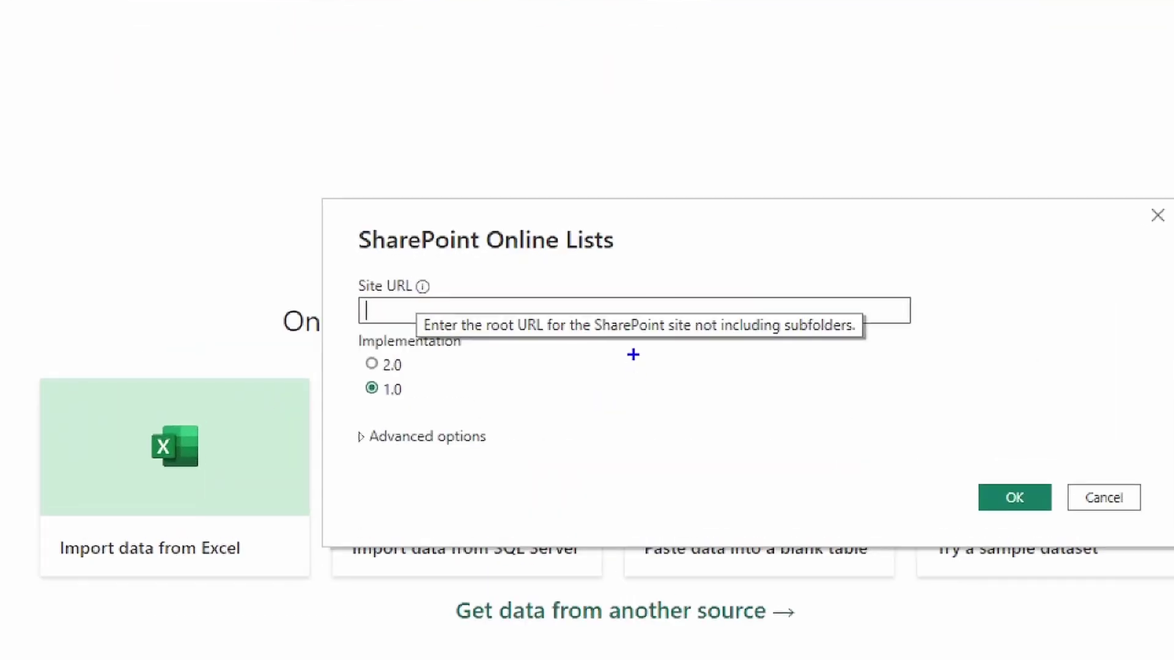
drag(633, 354, 646, 450)
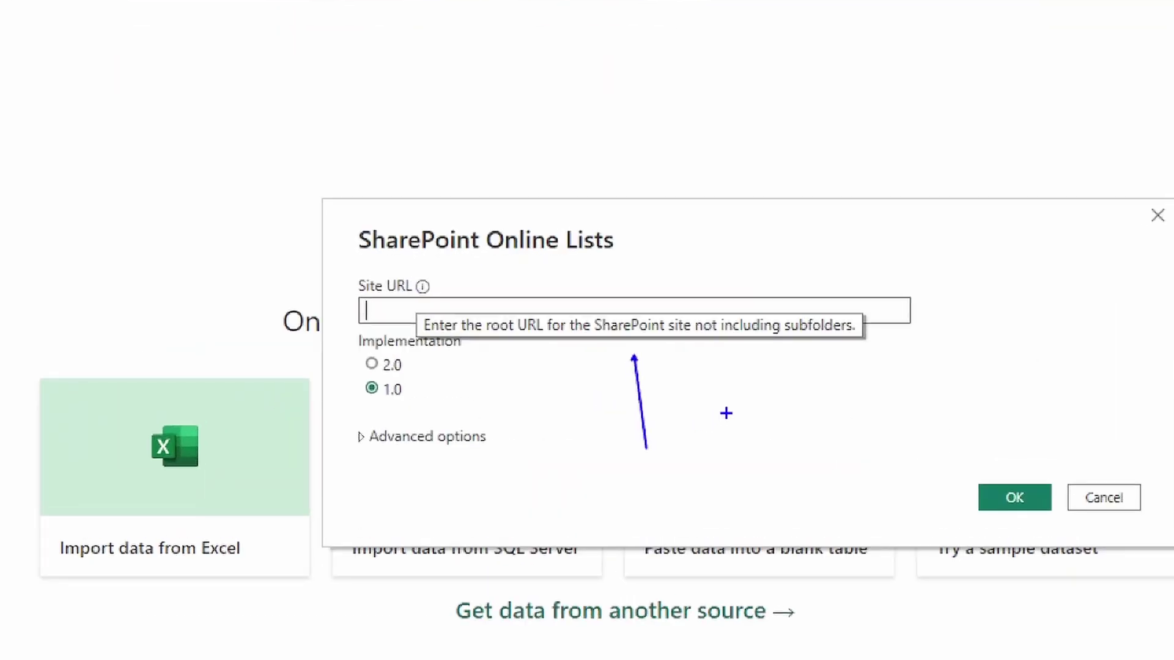
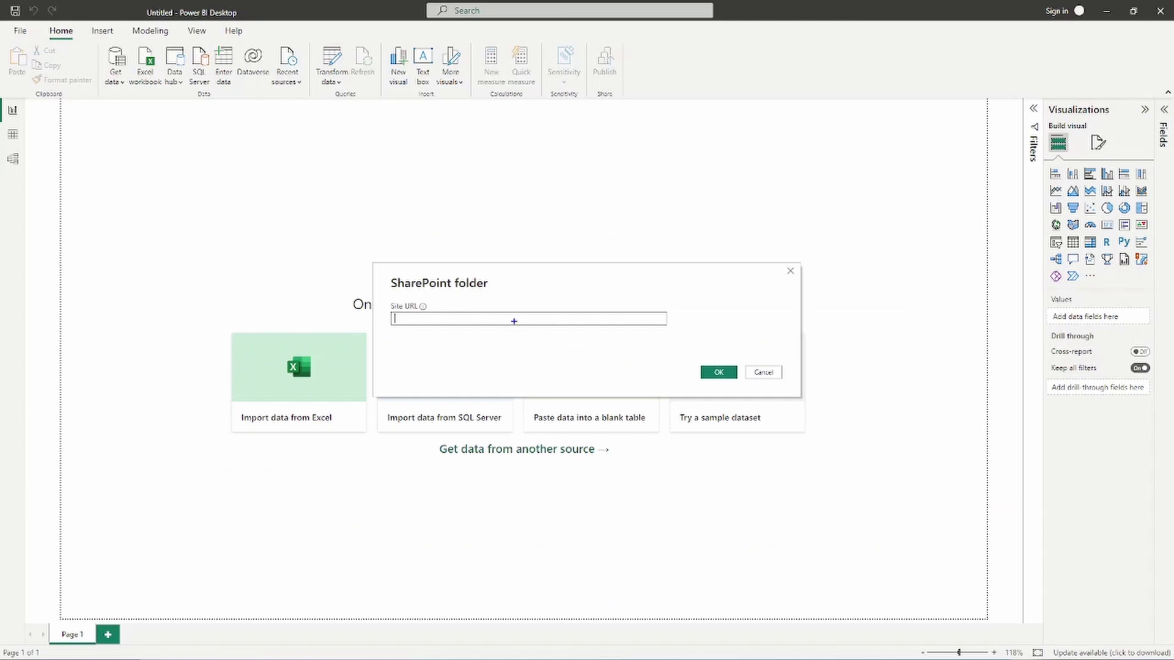
drag(511, 320, 528, 365)
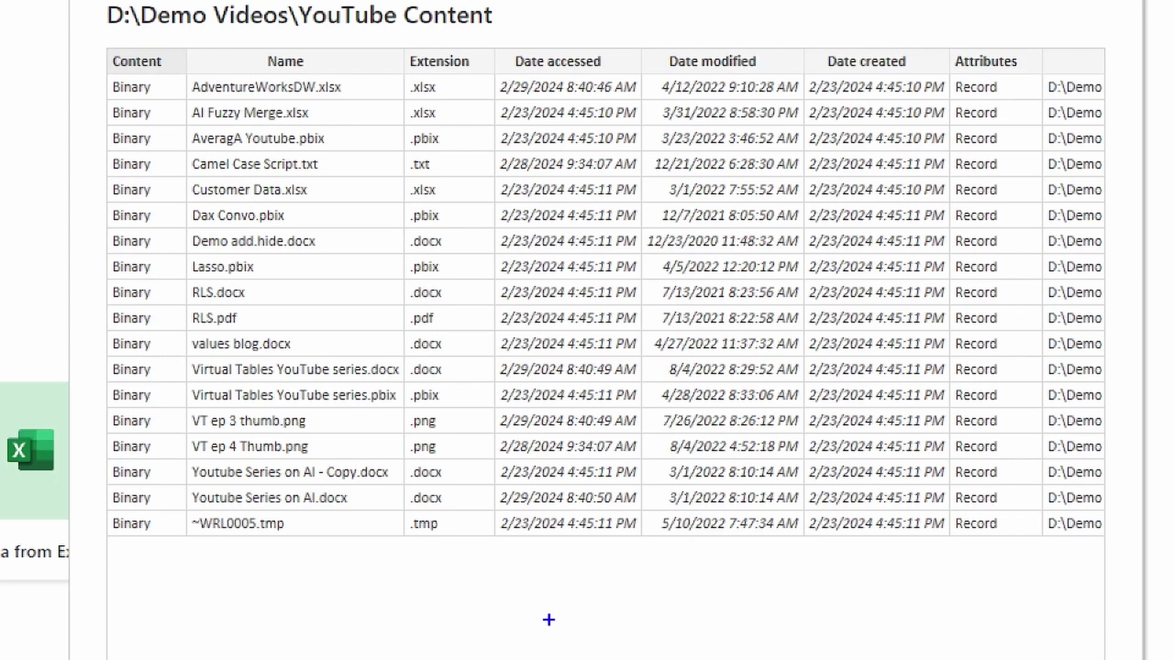
Review the file preview of the D:\Demo Videos\YouTube Content folder and open it for transformation
mouse_move(398, 39)
mouse_down()
mouse_move(506, 563)
mouse_move(496, 547)
mouse_up()
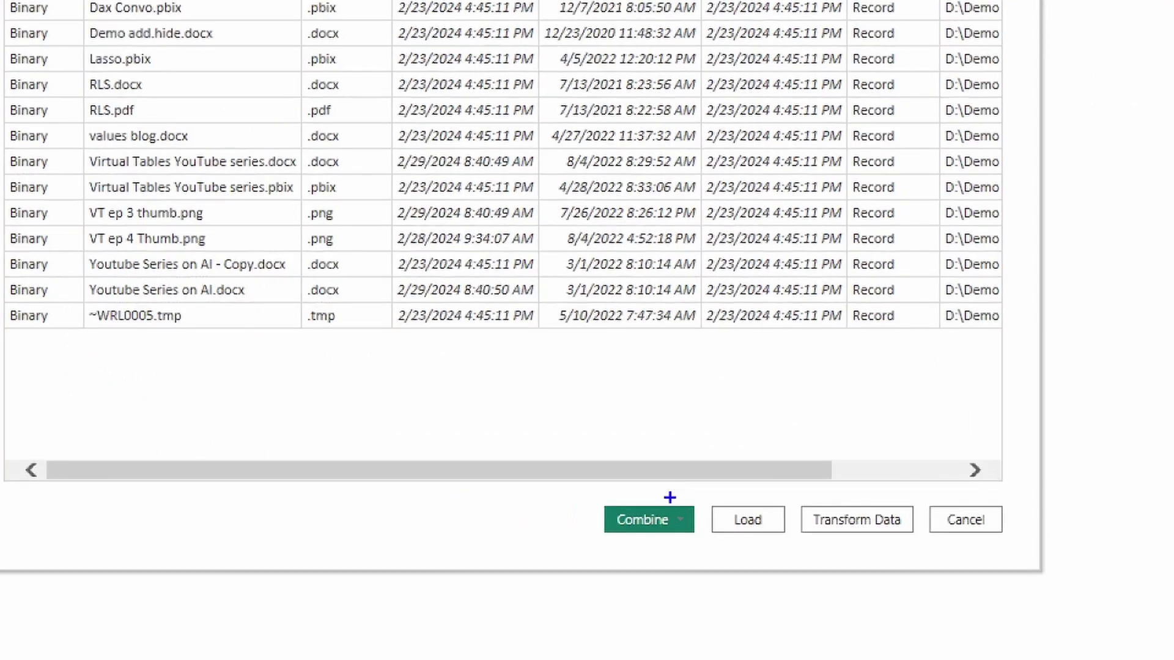
drag(668, 496, 683, 447)
drag(791, 491, 920, 550)
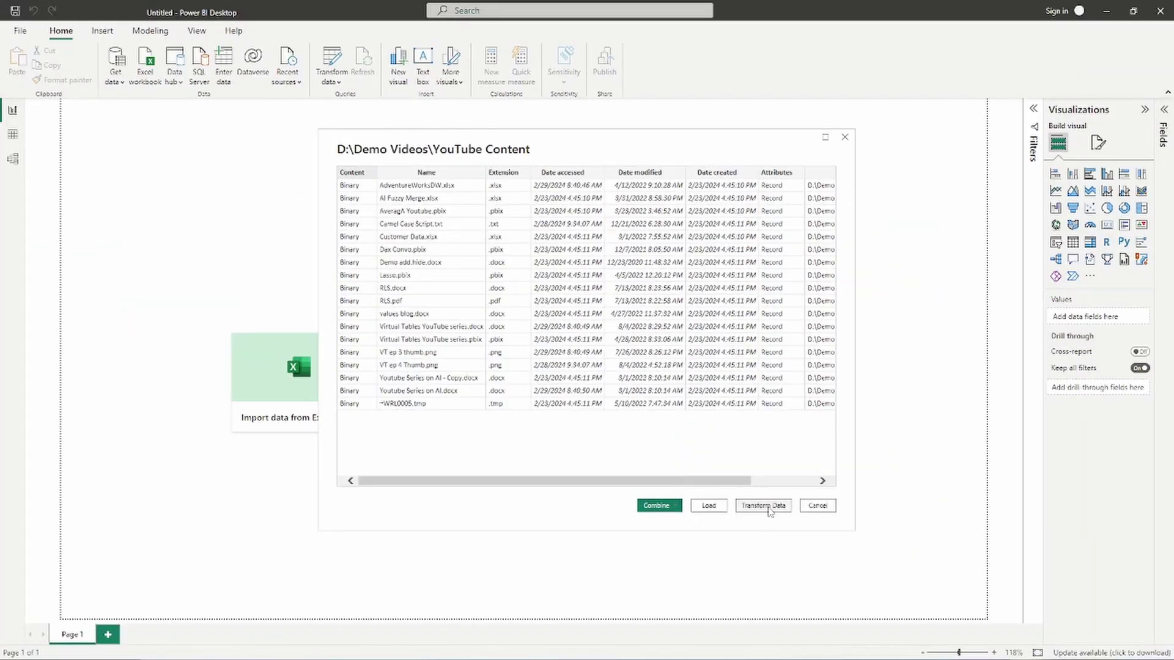
click(856, 520)
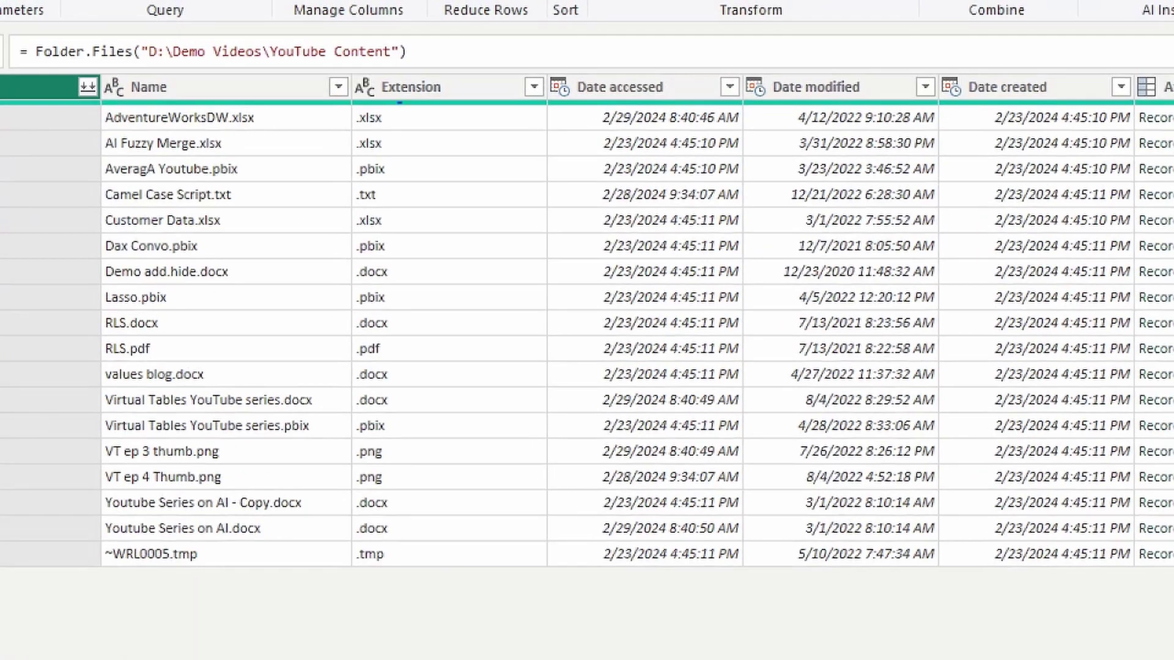
Filter the Extension column of the YouTube Content query to keep only .xlsx files
drag(503, 65, 551, 111)
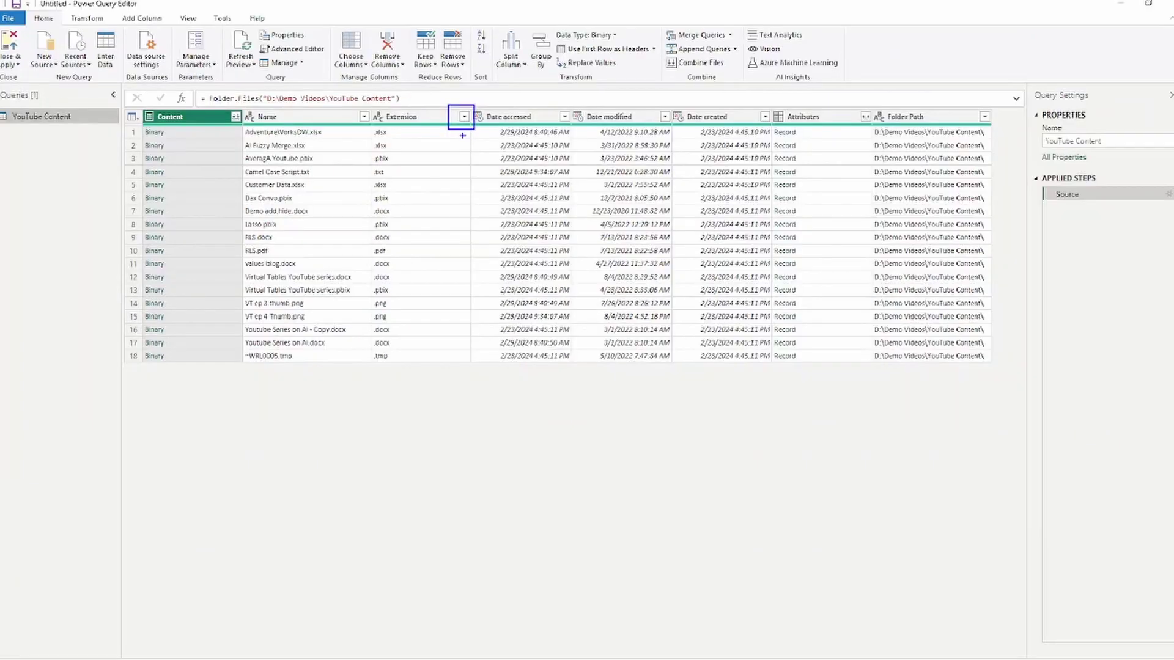
click(464, 116)
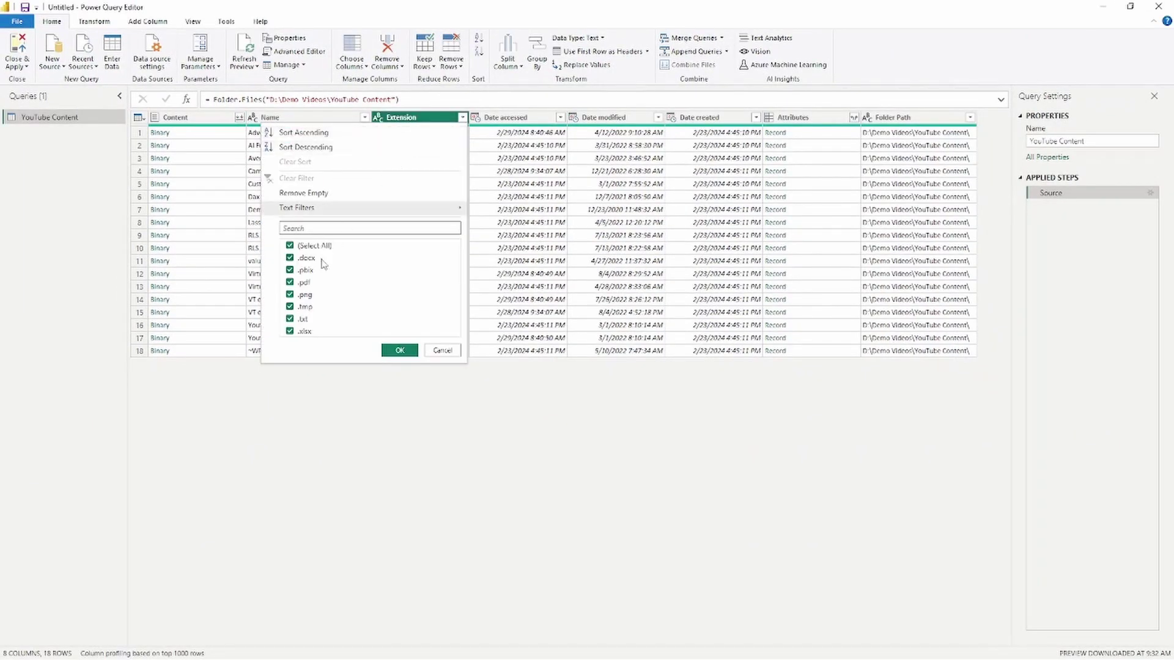
click(290, 246)
click(290, 331)
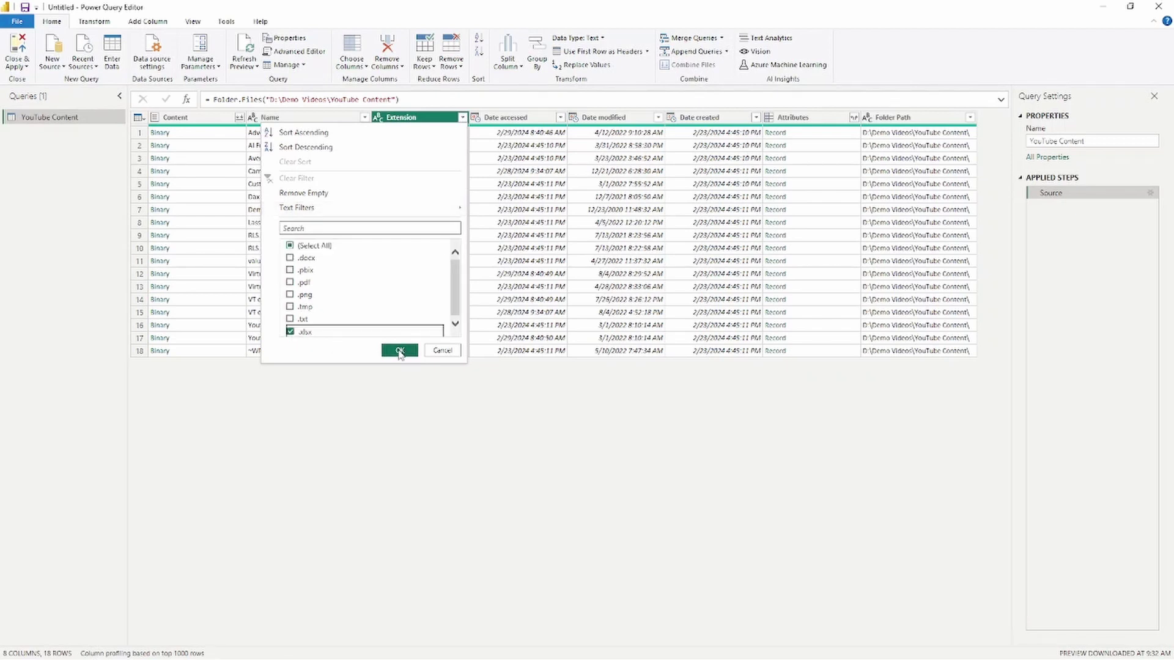
click(400, 351)
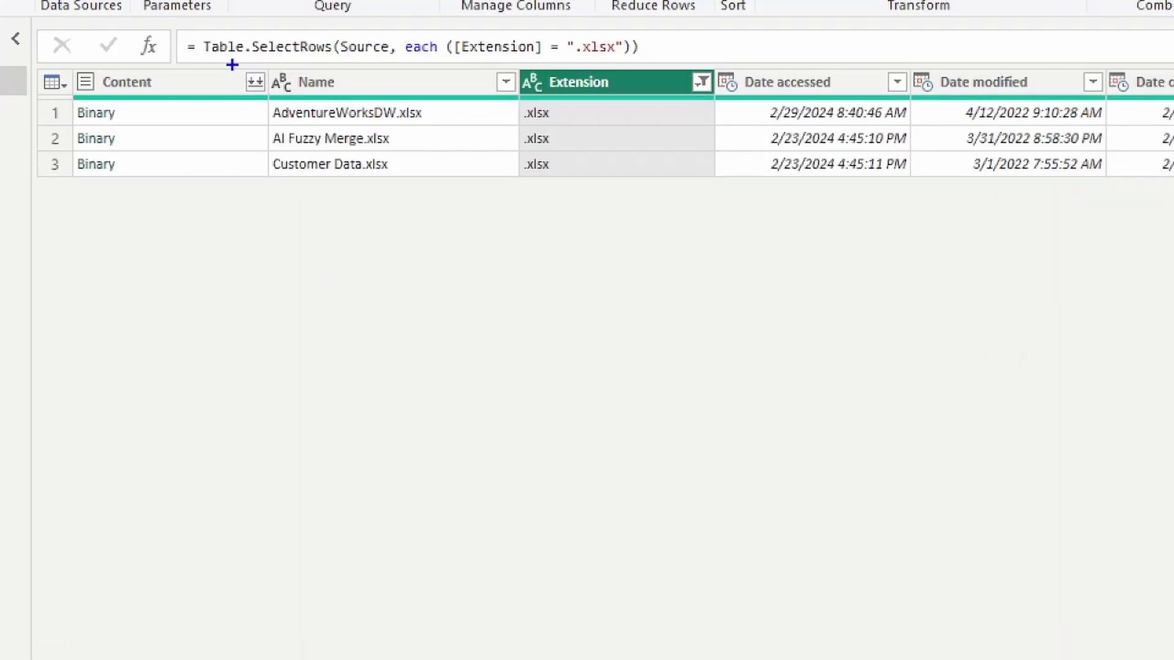
Combine the files in the Content column, using the first file as sample and extracting the DimCustomer object
mouse_move(232, 64)
mouse_down()
mouse_move(278, 108)
mouse_move(252, 244)
mouse_up()
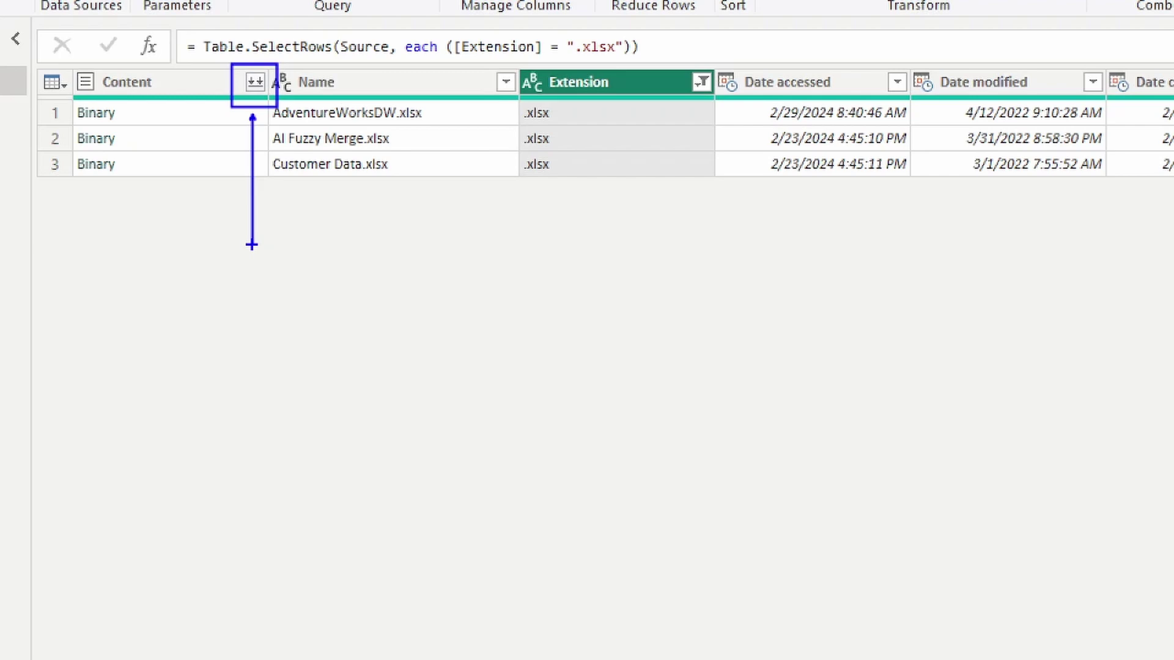
click(255, 92)
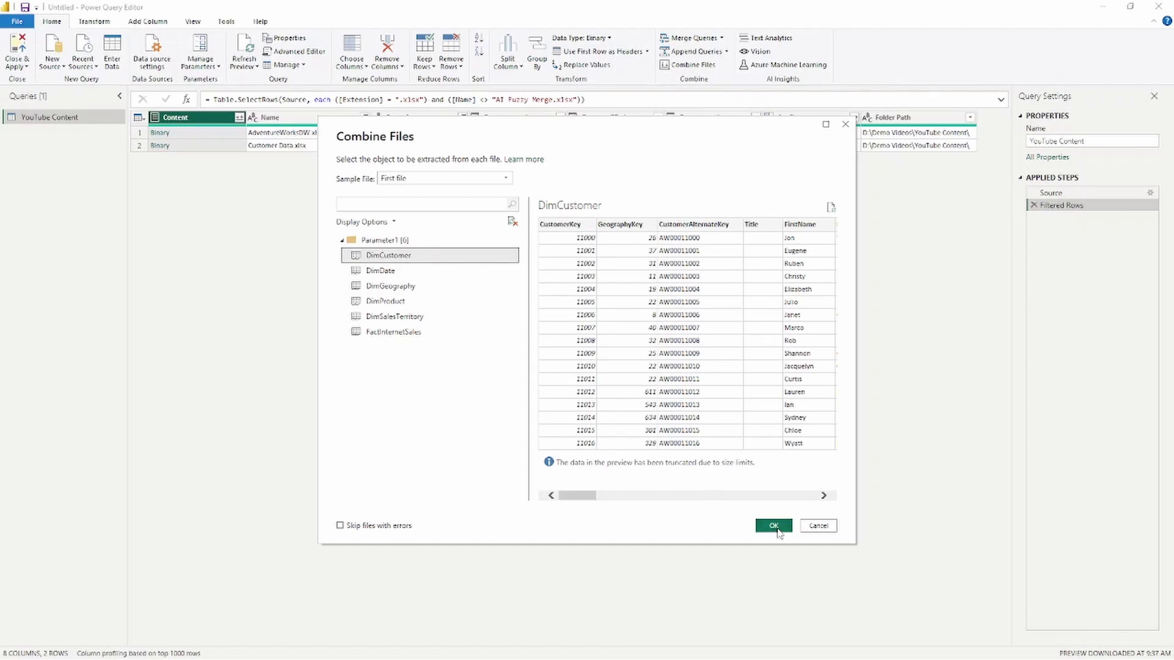
click(777, 528)
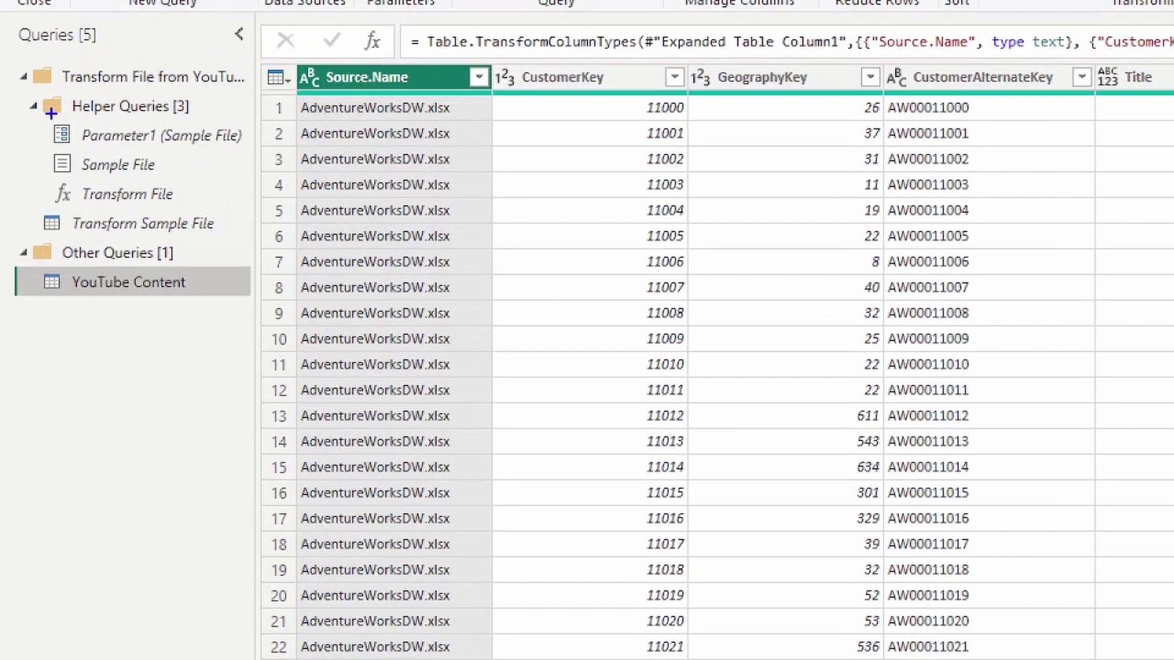
Review the generated helper queries and open the Transform Sample File query
mouse_move(113, 174)
mouse_down()
mouse_move(240, 235)
mouse_move(257, 394)
mouse_up()
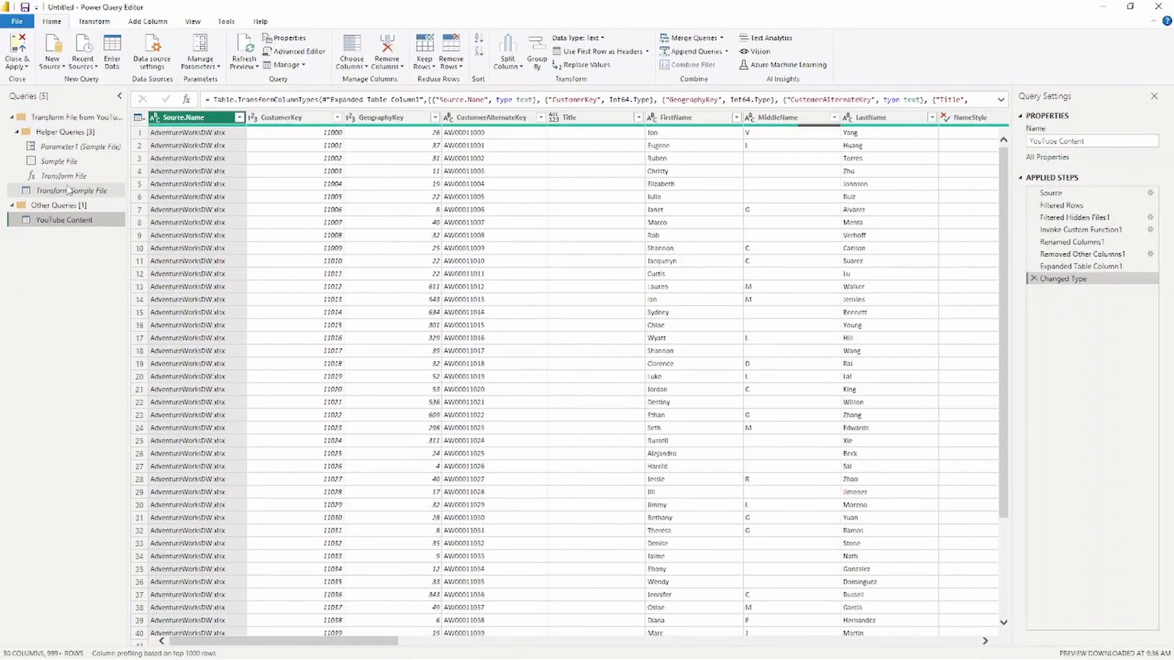
click(136, 223)
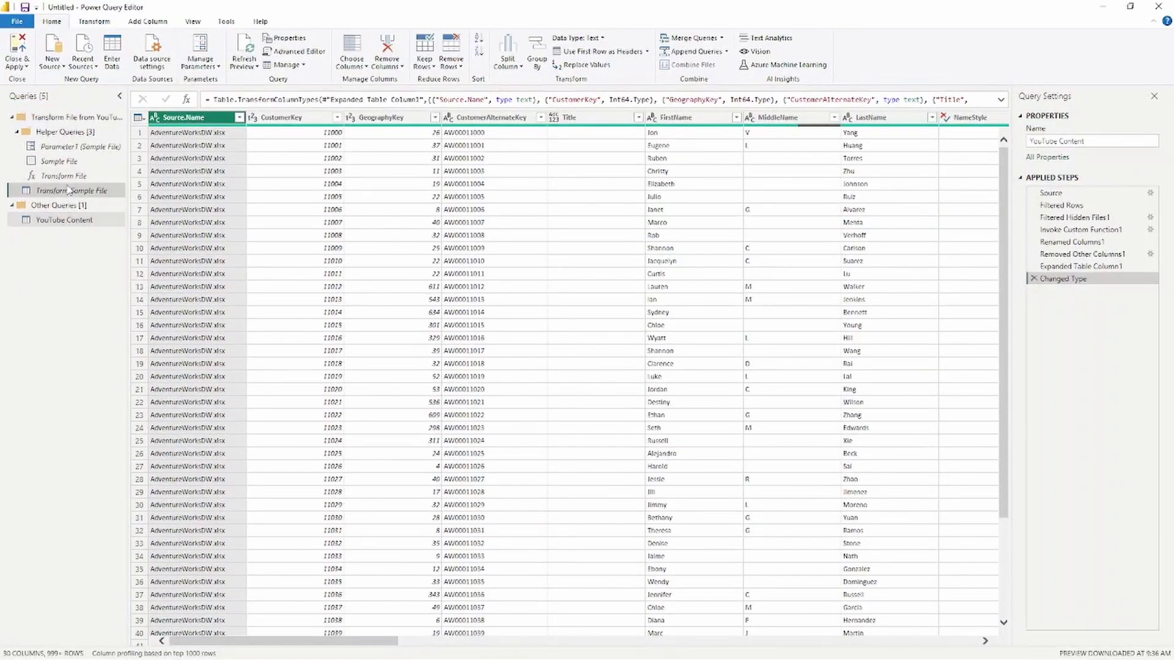
click(67, 190)
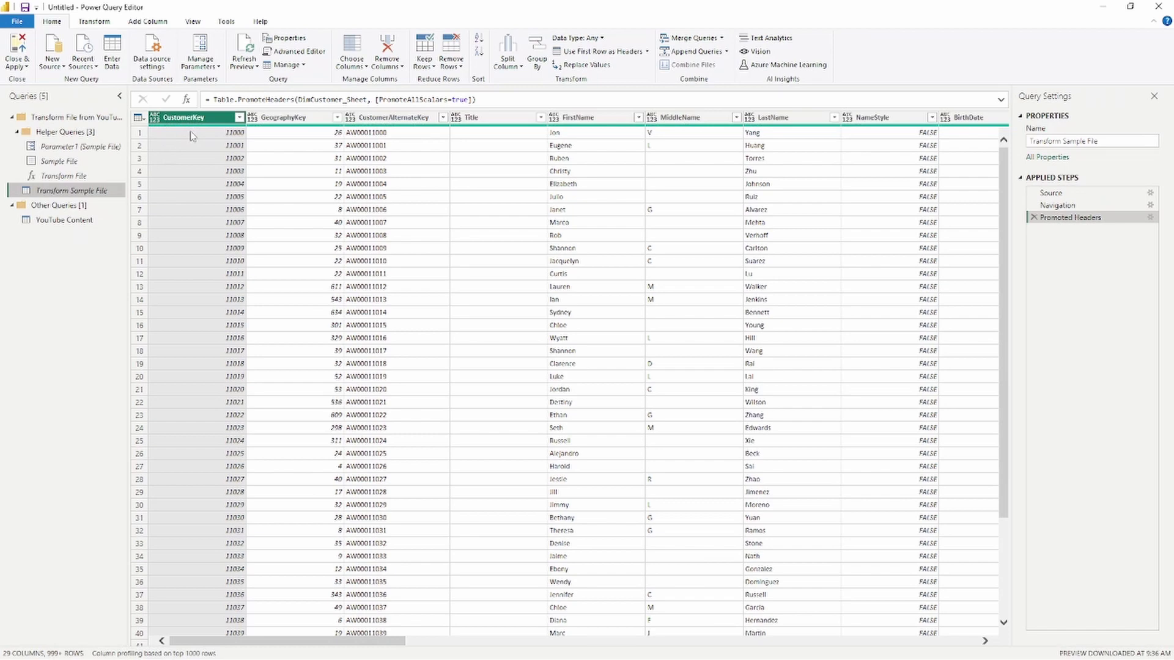